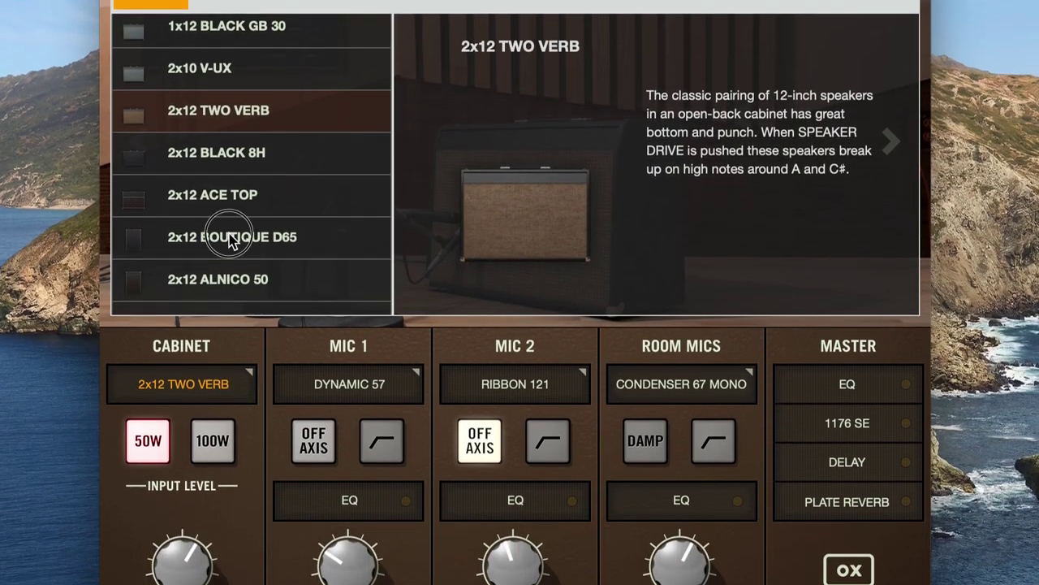
# Select the 2x12 BOUTIQUE D65 cabinet in place of the 2x12 TWO VERB.
pyautogui.click(232, 291)
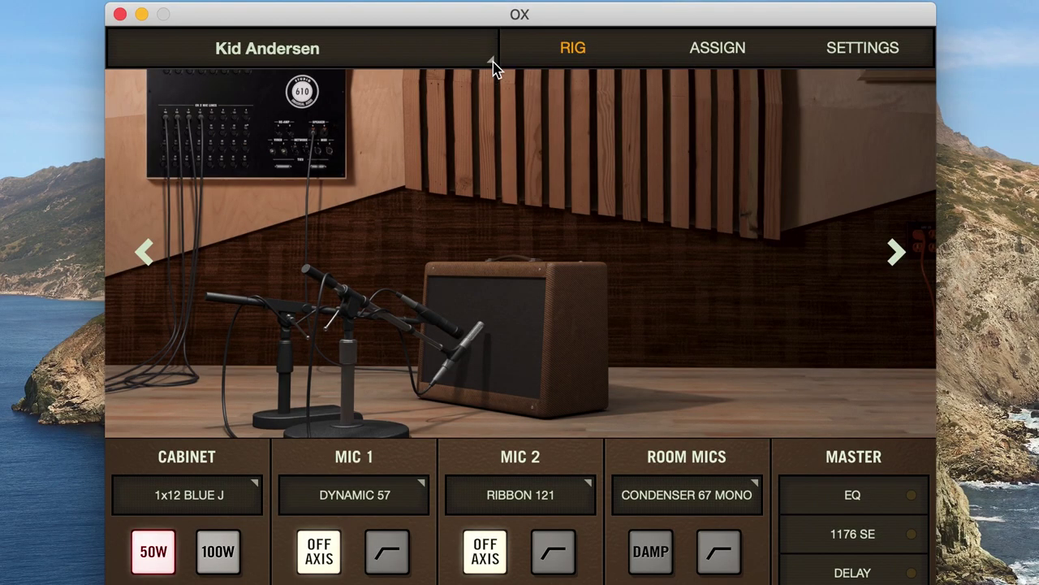
# Save the rig as a new user preset named 'OX TOUR', fixing a mistyped name first.
pyautogui.click(493, 62)
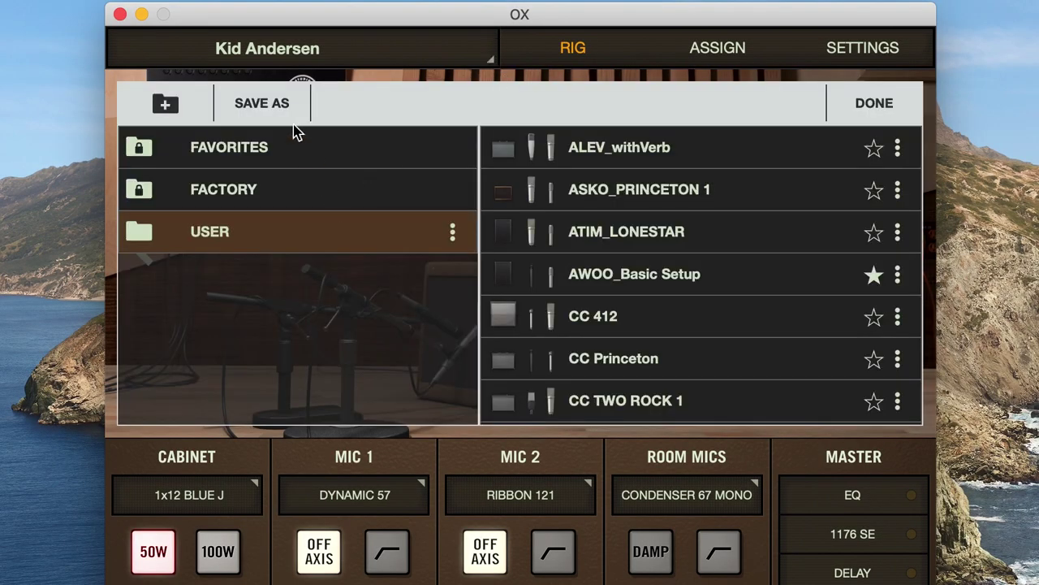
pyautogui.click(271, 110)
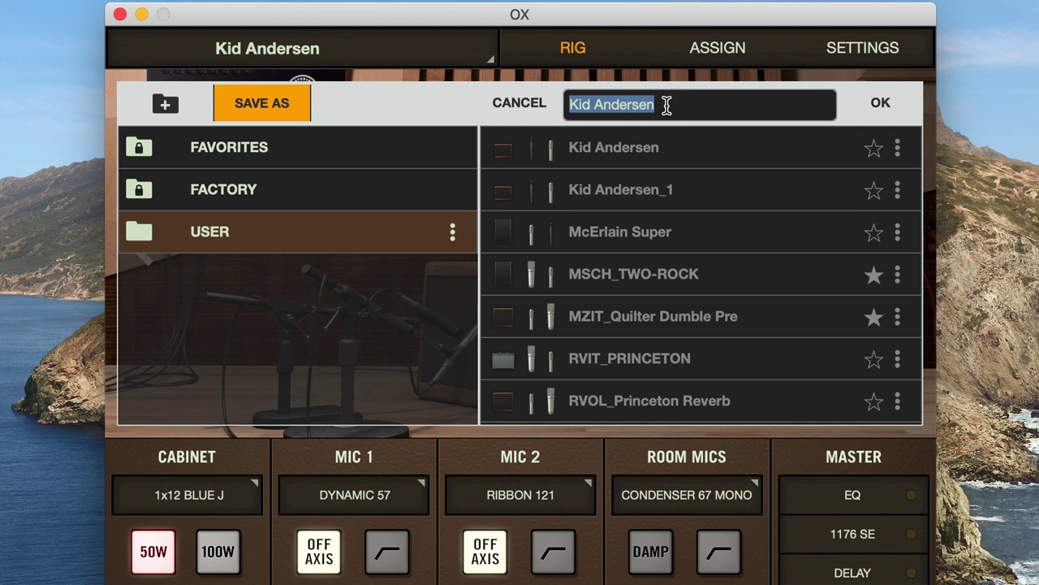
pyautogui.write('UA PRO')
pyautogui.press('BackSpace')
pyautogui.press('BackSpace')
pyautogui.press('BackSpace')
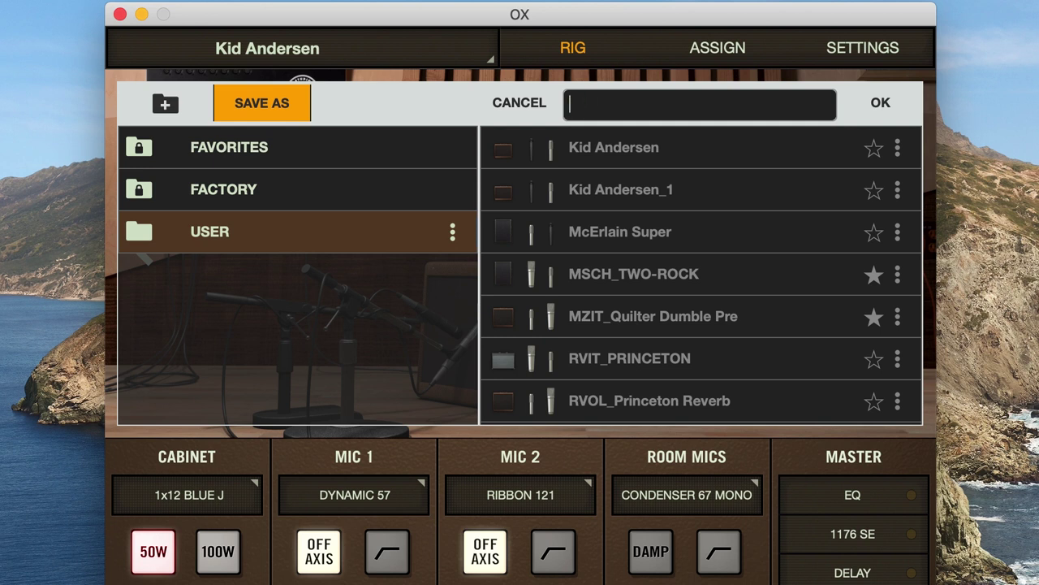
pyautogui.write('OX TOUR')
pyautogui.press('Return')
pyautogui.click(877, 109)
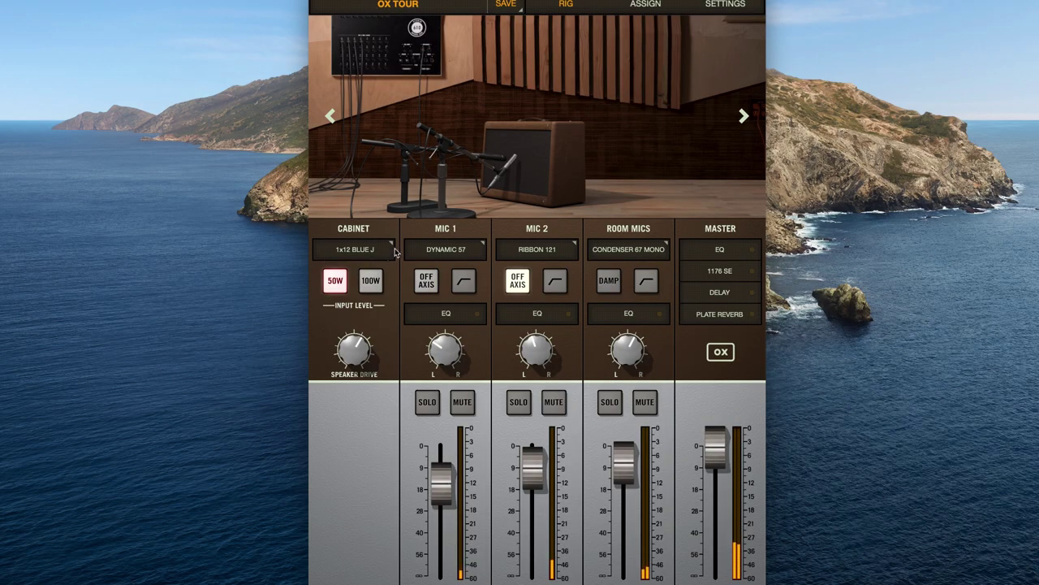
# Compare the 2x12 TWO VERB with the 2x12 BOUTIQUE D65 cabinet, then keep the BOUTIQUE D65.
pyautogui.click(391, 248)
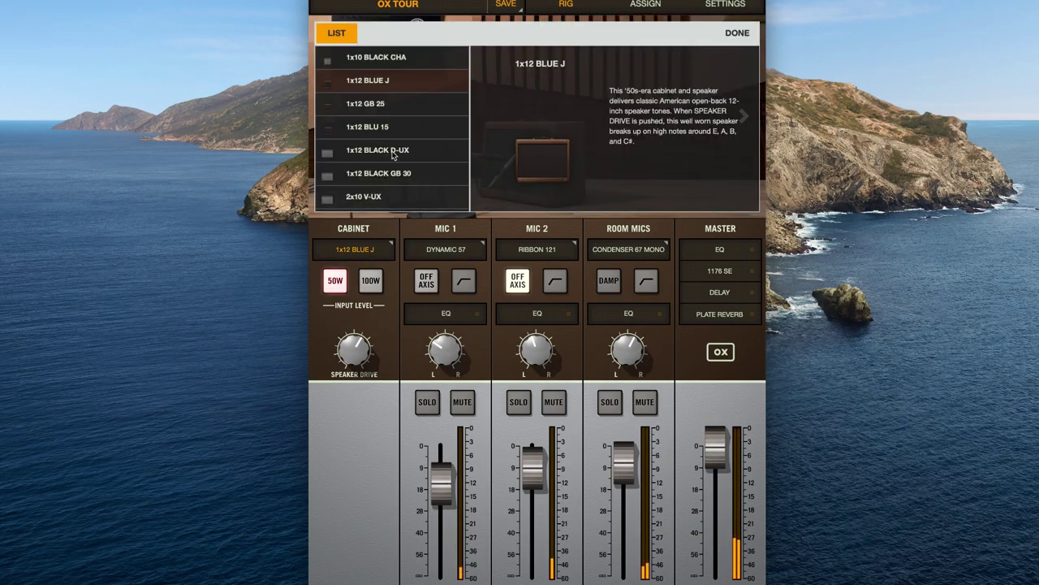
pyautogui.scroll(-5, 393, 156)
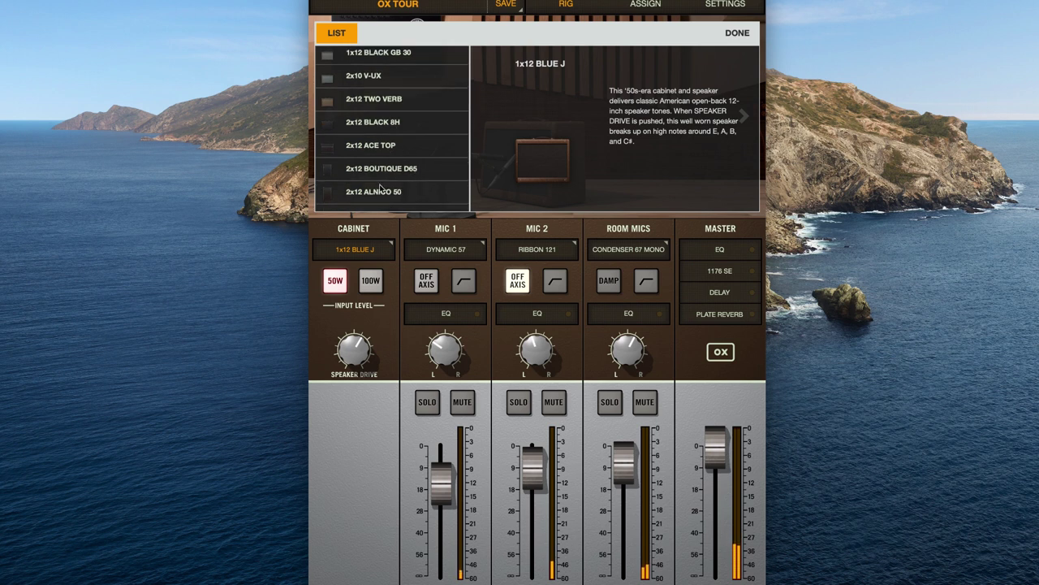
pyautogui.click(384, 171)
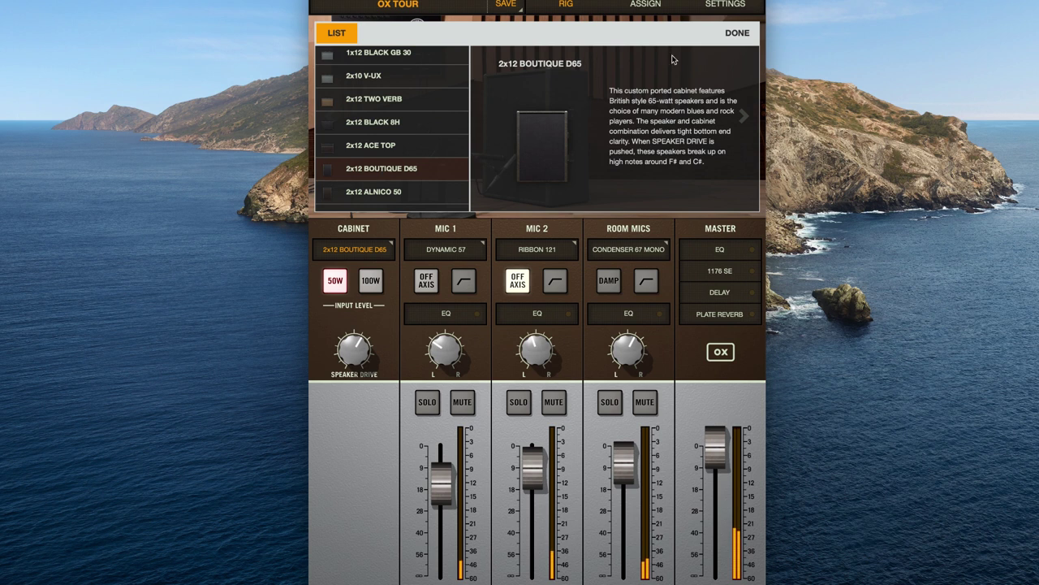
pyautogui.click(379, 100)
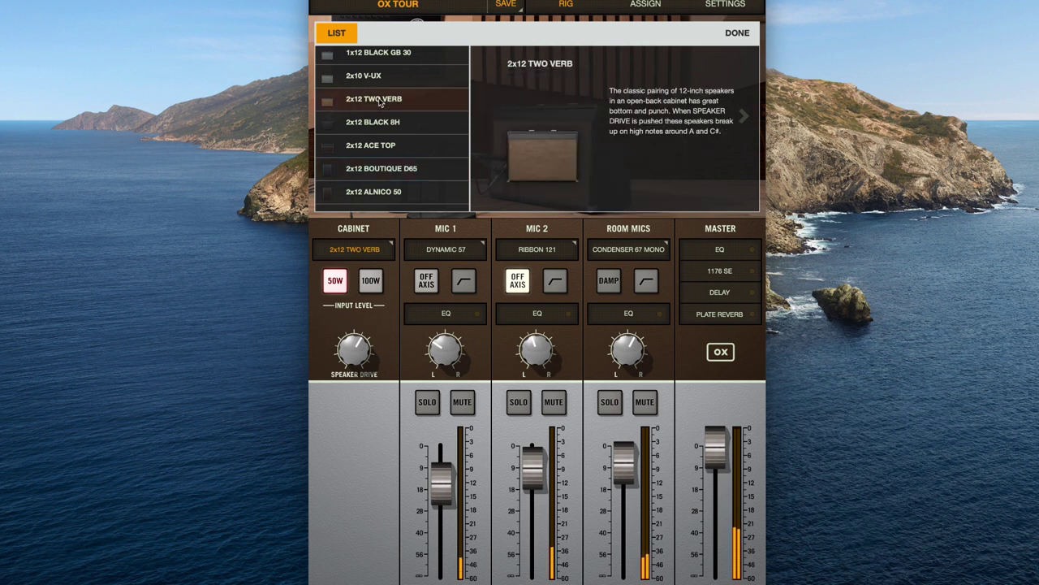
pyautogui.click(381, 170)
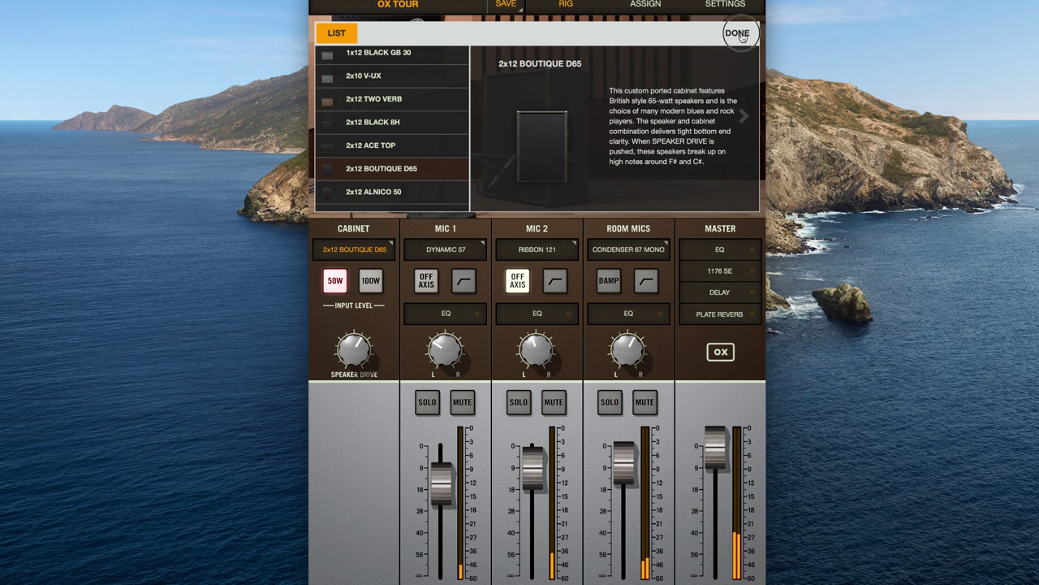
# Set Mic 1 to the Condenser 414, leaving it on axis after trying off-axis.
pyautogui.click(739, 33)
pyautogui.click(480, 252)
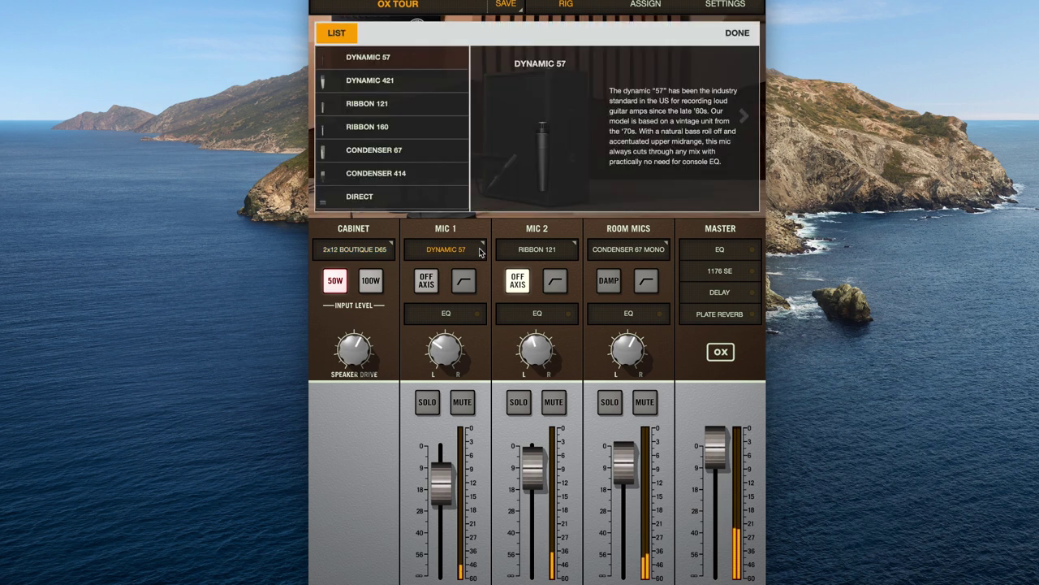
pyautogui.click(392, 151)
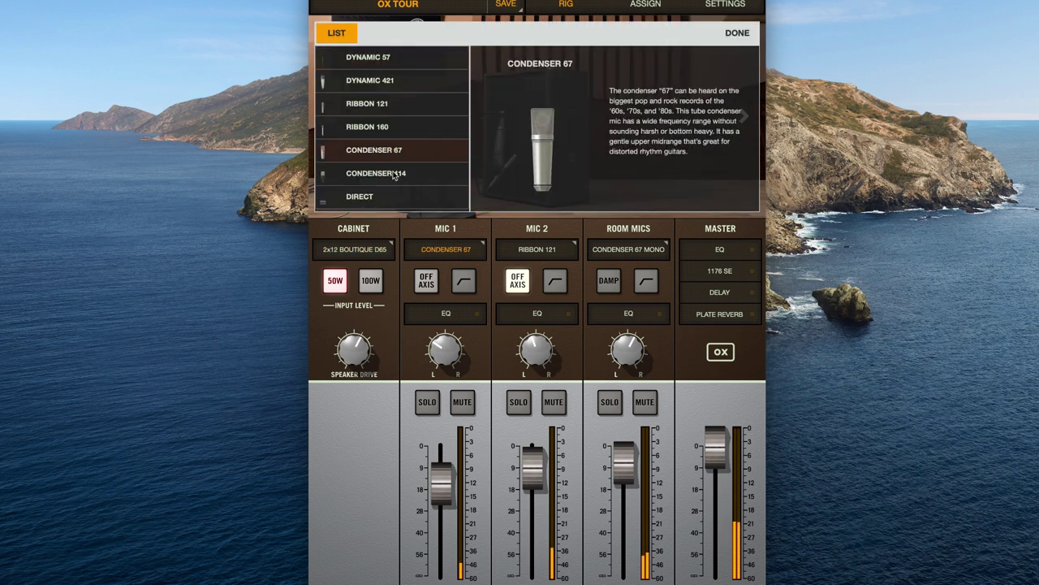
pyautogui.click(393, 175)
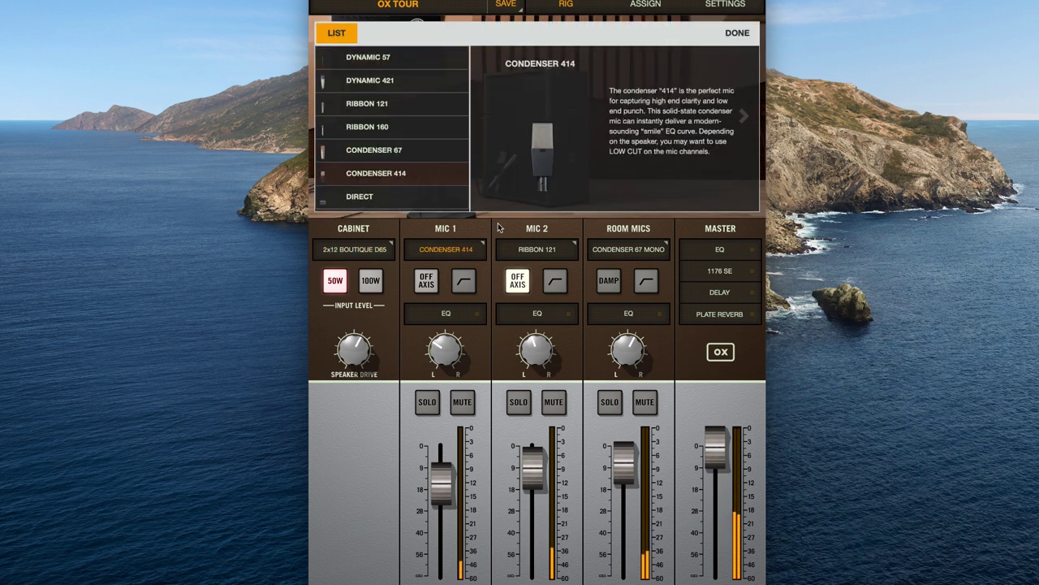
pyautogui.click(428, 281)
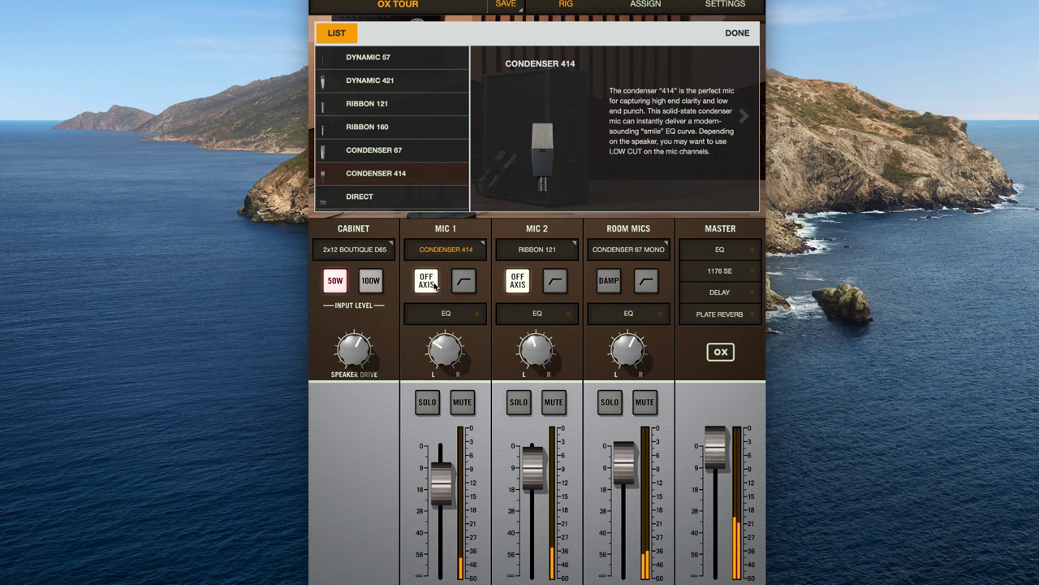
pyautogui.click(428, 281)
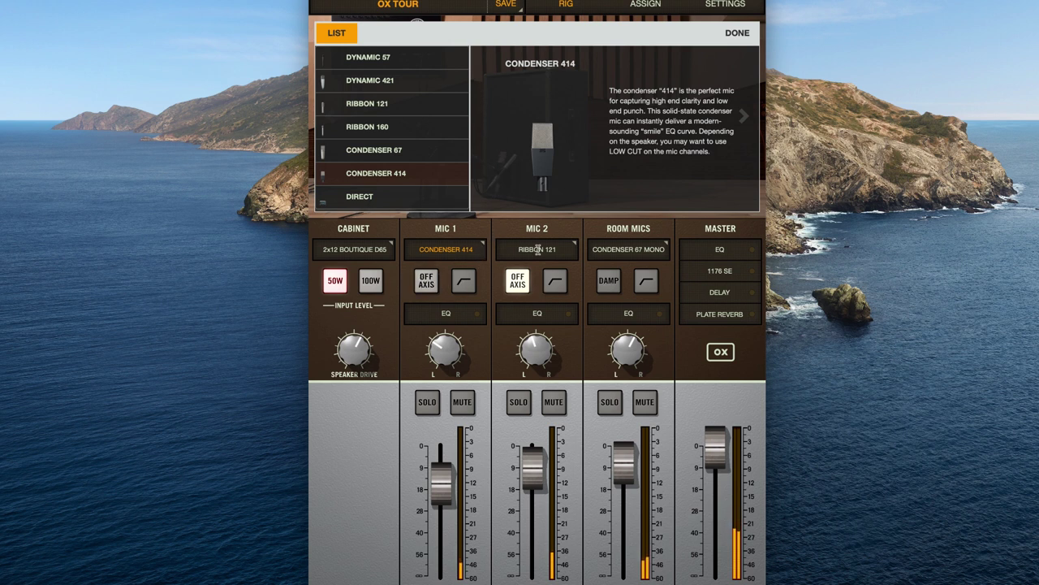
pyautogui.click(427, 281)
pyautogui.click(426, 281)
pyautogui.click(467, 303)
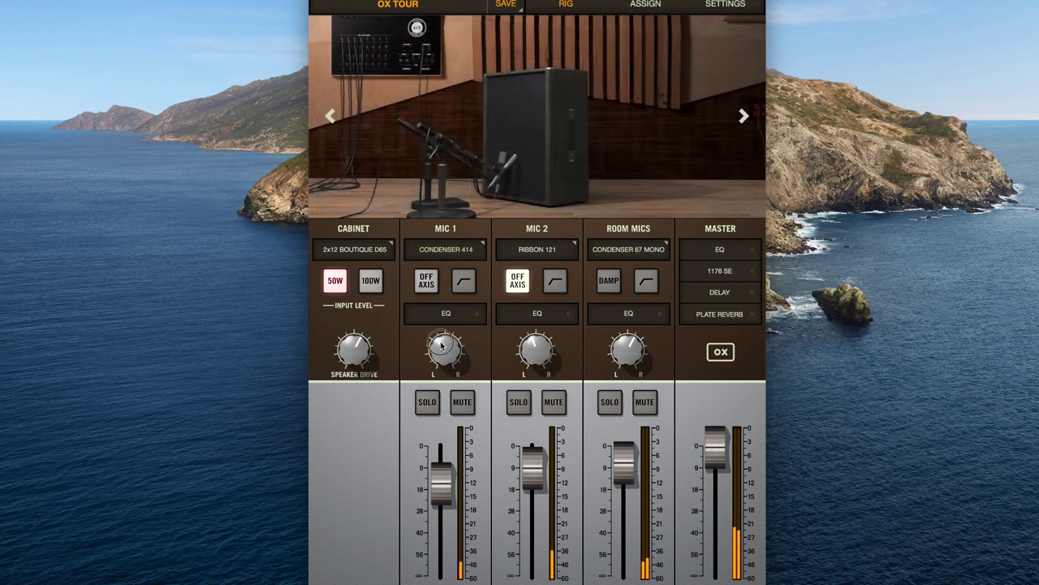
# Try Mic 1 off axis and with low cut, then raise its level slightly and pan it fully left.
pyautogui.click(425, 288)
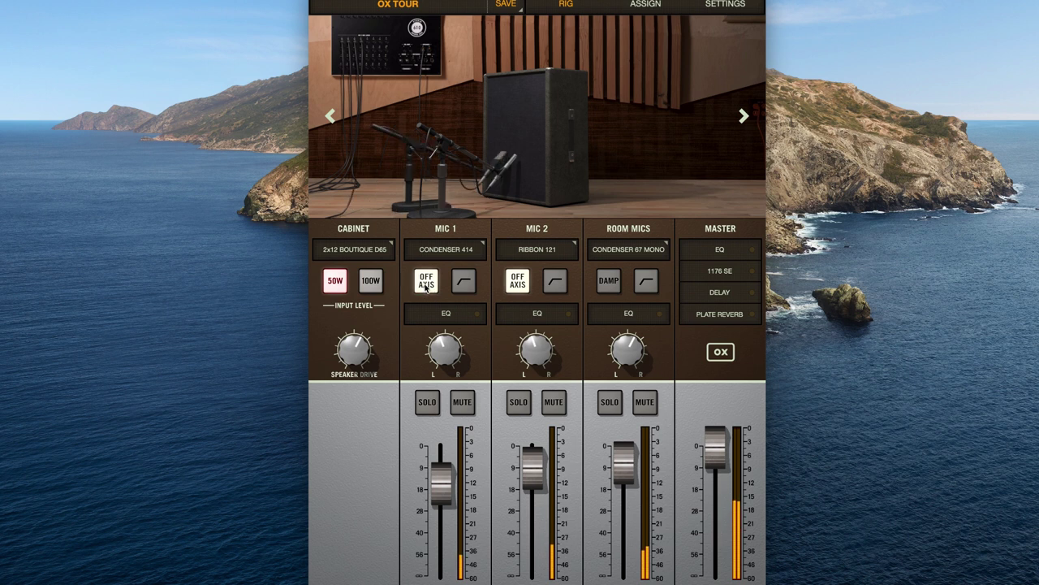
pyautogui.click(429, 284)
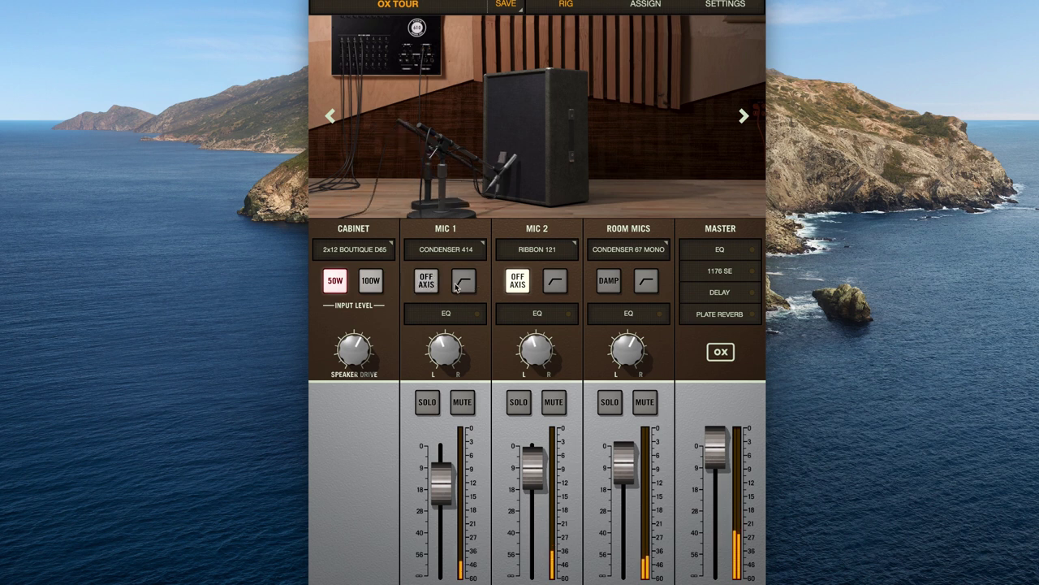
pyautogui.click(460, 286)
pyautogui.click(466, 289)
pyautogui.moveTo(443, 485); pyautogui.dragTo(442, 475)
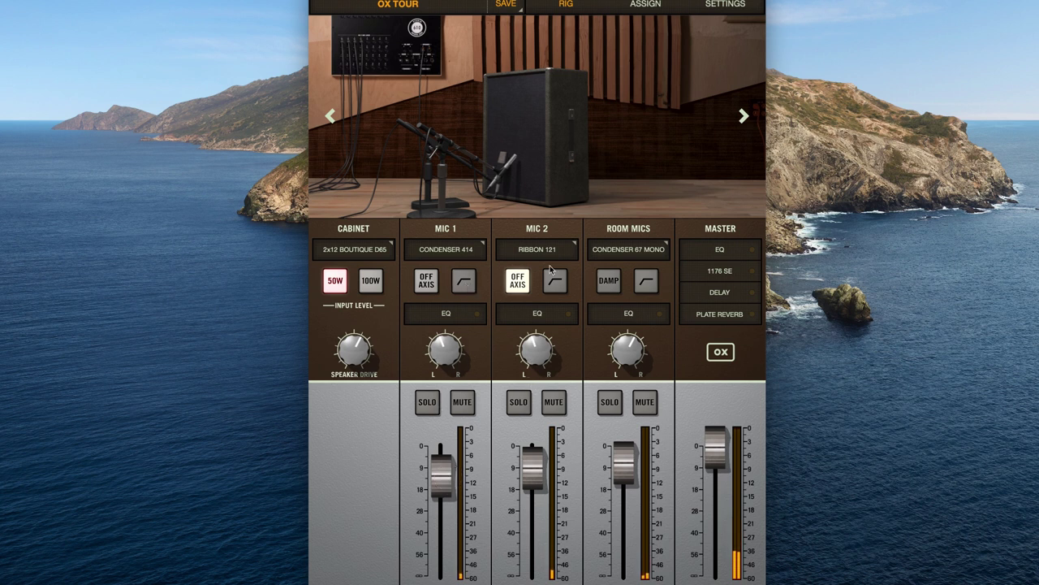
pyautogui.moveTo(443, 347)
pyautogui.mouseDown()
pyautogui.moveTo(443, 375)
pyautogui.moveTo(446, 368)
pyautogui.mouseUp()
# Pan Mic 2 toward centre, damp the room with a rug, and drop the Ribbon 121 below the 414.
pyautogui.moveTo(534, 367); pyautogui.dragTo(549, 334)
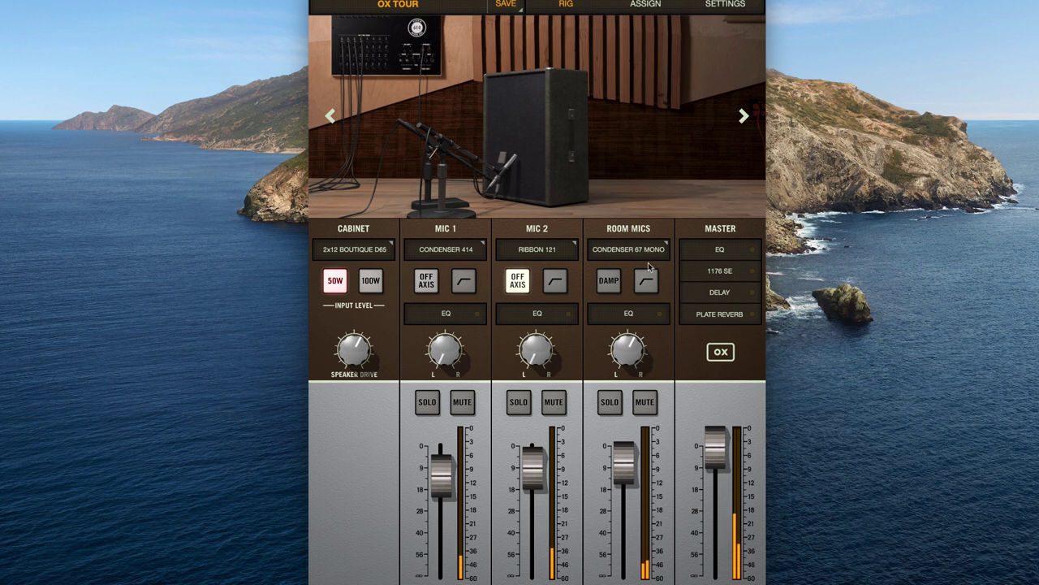
pyautogui.click(608, 282)
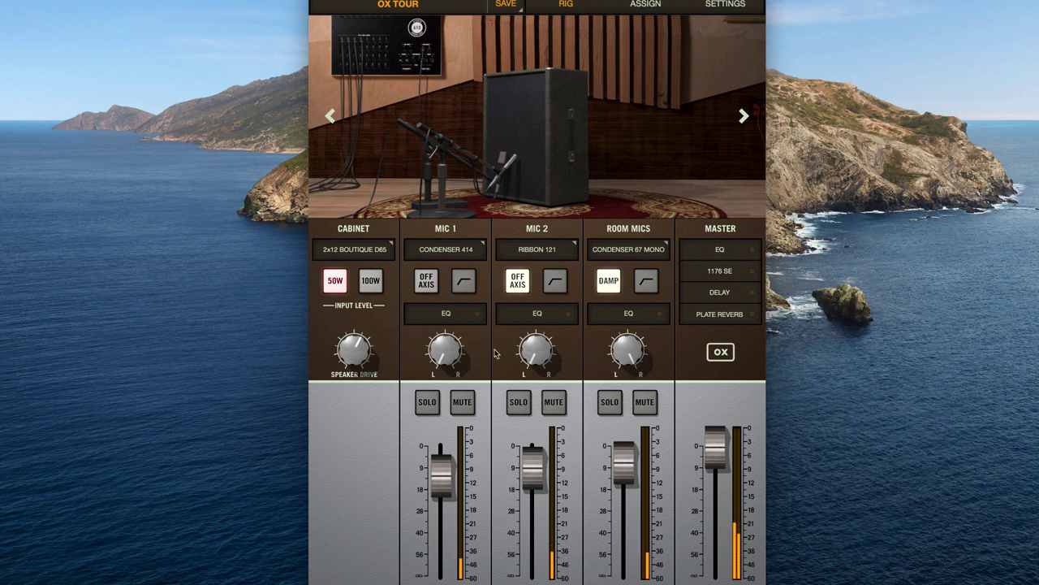
pyautogui.moveTo(533, 459); pyautogui.dragTo(533, 486)
pyautogui.moveTo(443, 477); pyautogui.dragTo(444, 469)
# Replace the Mic 2 Ribbon 121 with the Dynamic 421.
pyautogui.click(563, 250)
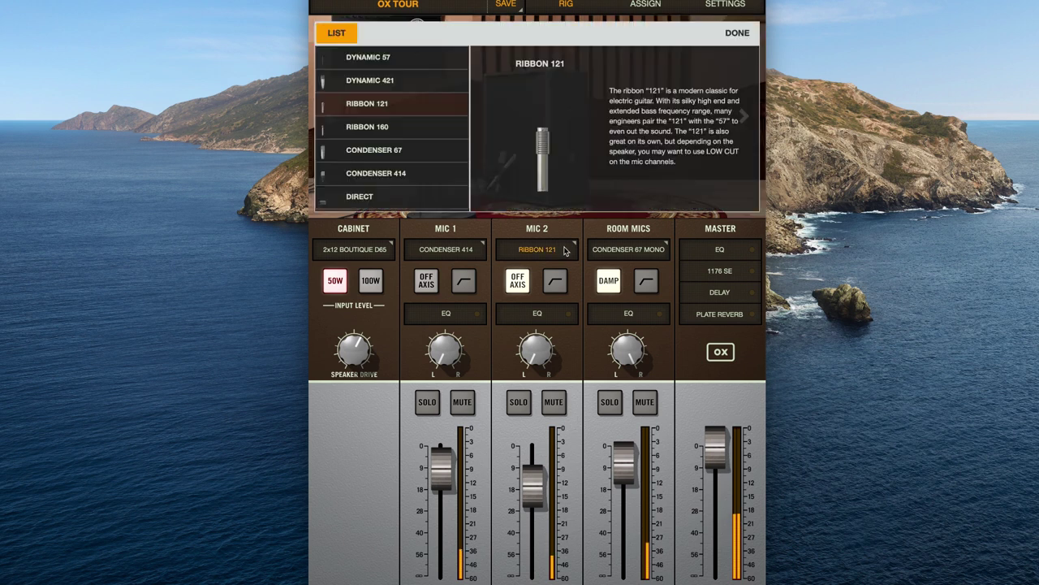
pyautogui.click(380, 78)
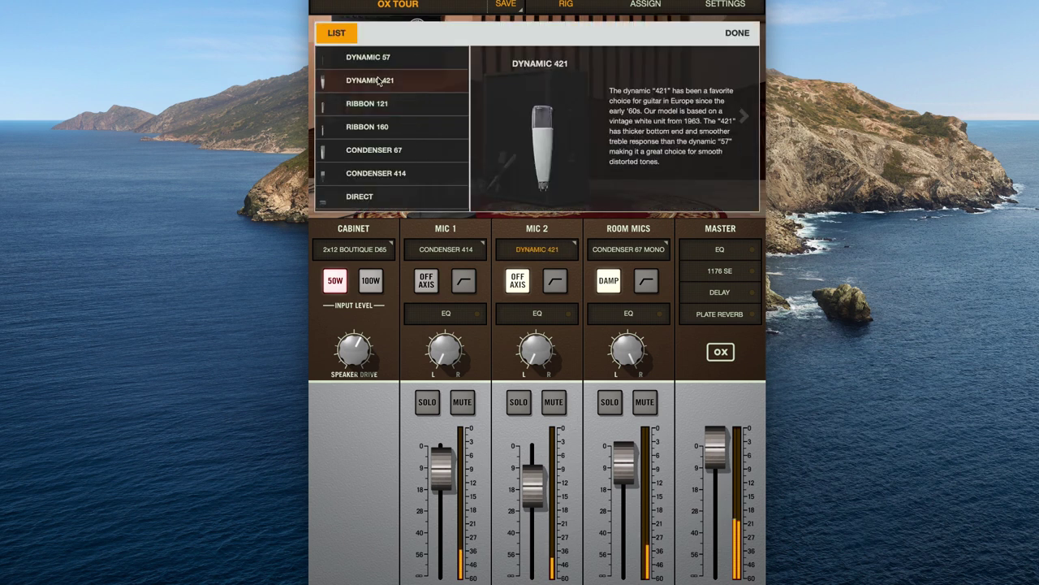
pyautogui.click(738, 32)
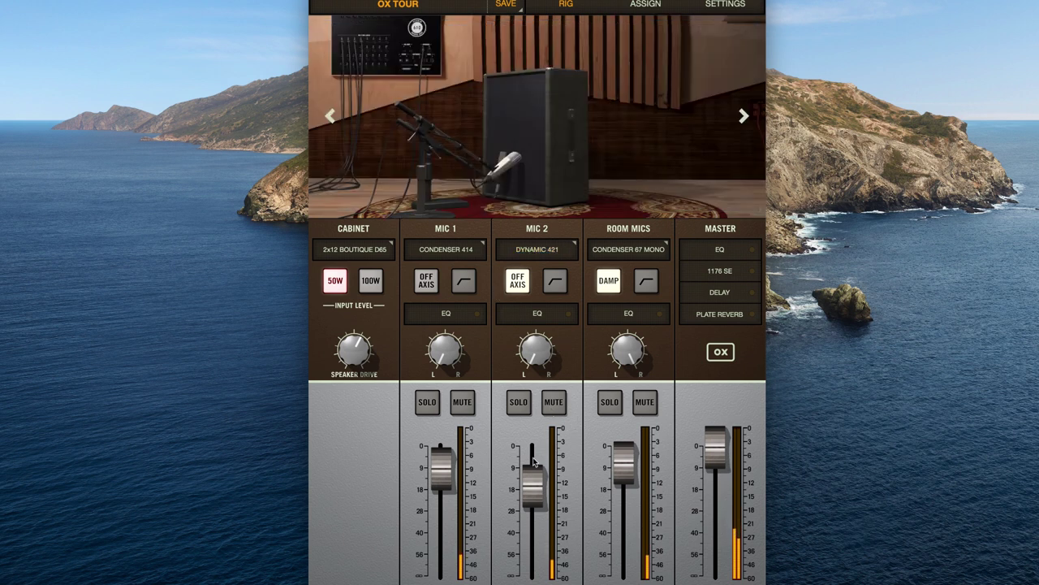
# Raise the Dynamic 421 level, lower the Condenser 414, and put the 414 off axis.
pyautogui.moveTo(535, 485); pyautogui.dragTo(533, 462)
pyautogui.moveTo(441, 465)
pyautogui.mouseDown()
pyautogui.moveTo(439, 565)
pyautogui.moveTo(445, 475)
pyautogui.mouseUp()
pyautogui.click(518, 280)
pyautogui.click(427, 280)
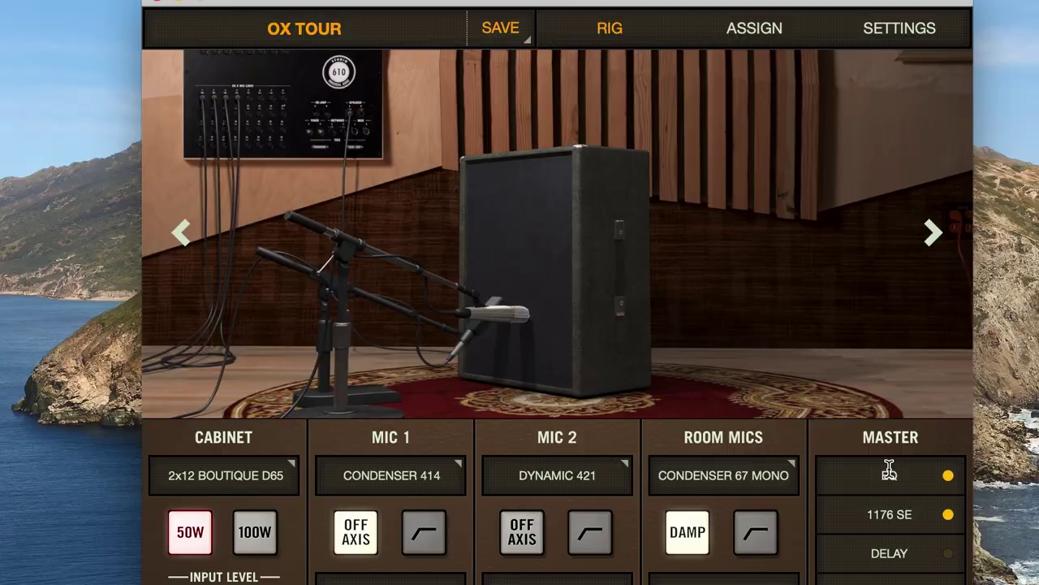
# Show the master graphic EQ with its 120 Hz to 7.00 k bands.
pyautogui.click(719, 249)
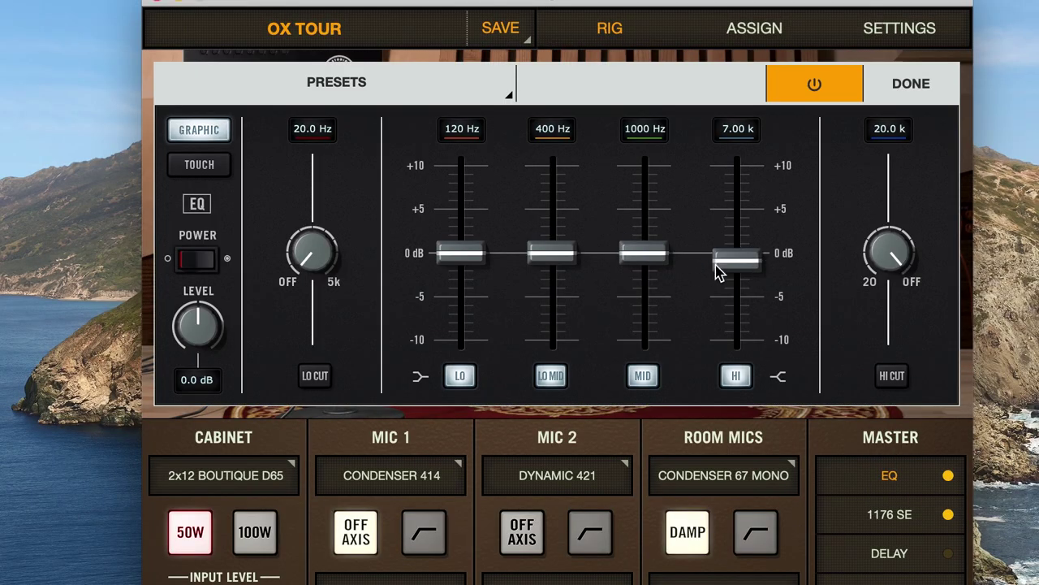
pyautogui.click(751, 272)
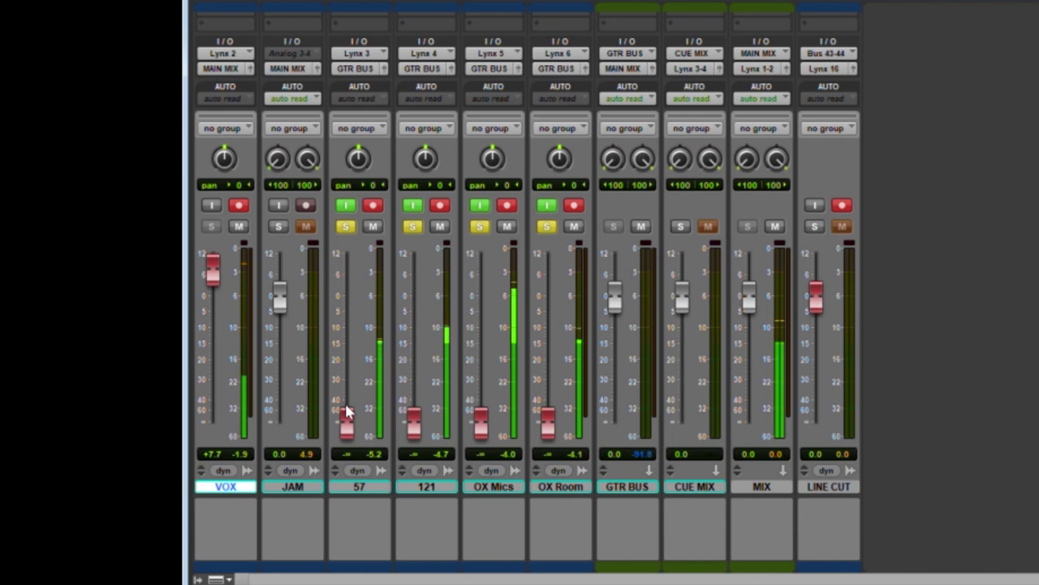
# Bring up the 57 live mic channel and pan it off centre.
pyautogui.moveTo(347, 411); pyautogui.dragTo(354, 276)
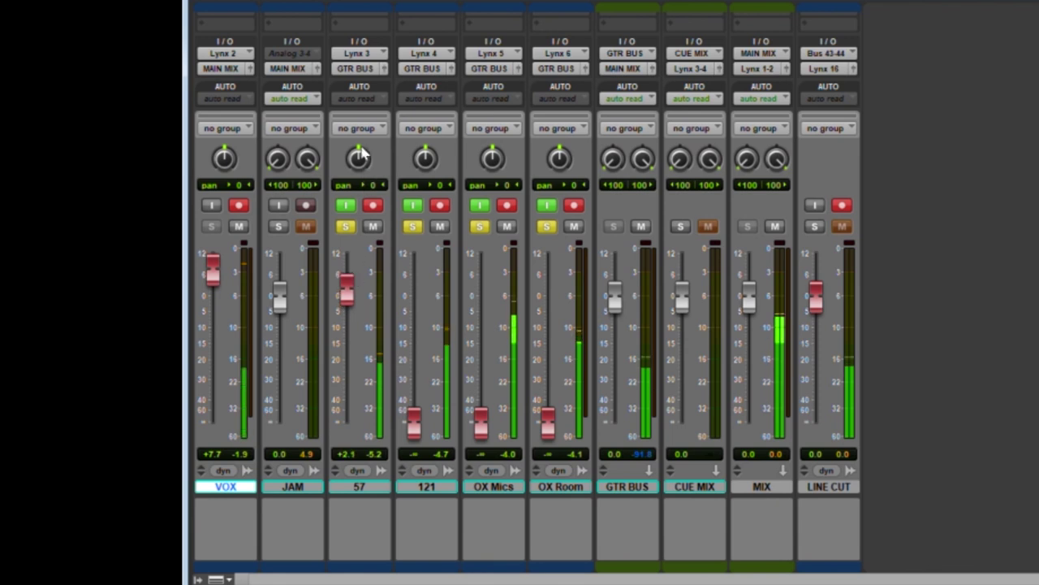
pyautogui.moveTo(353, 147); pyautogui.dragTo(353, 149)
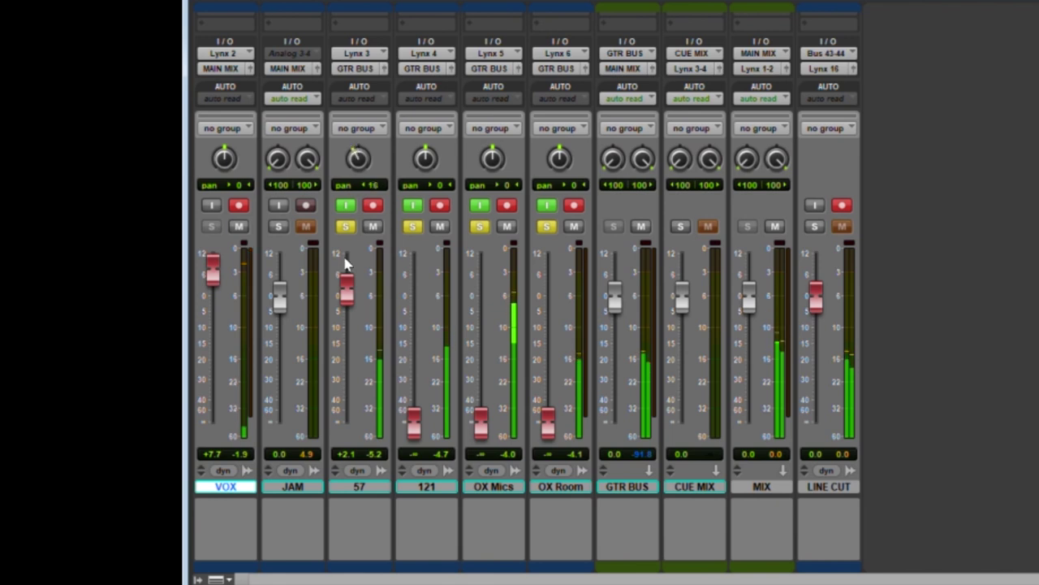
pyautogui.moveTo(346, 281); pyautogui.dragTo(348, 296)
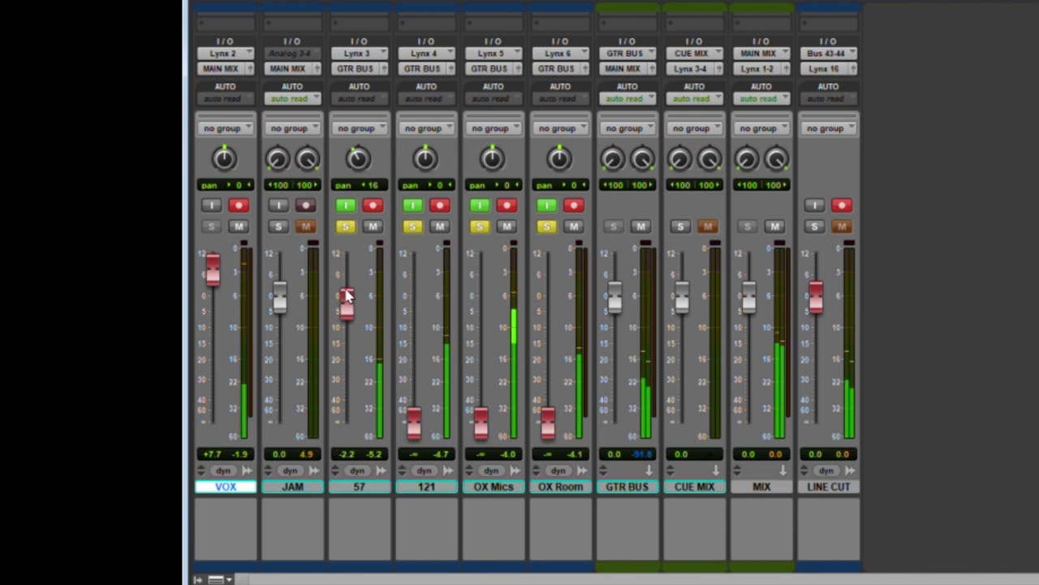
# Bring 121 up to about -0.9 dB, settle 57 at -8.1 dB, and pan 121 to 12.
pyautogui.moveTo(416, 411); pyautogui.dragTo(419, 290)
pyautogui.moveTo(348, 302); pyautogui.dragTo(348, 329)
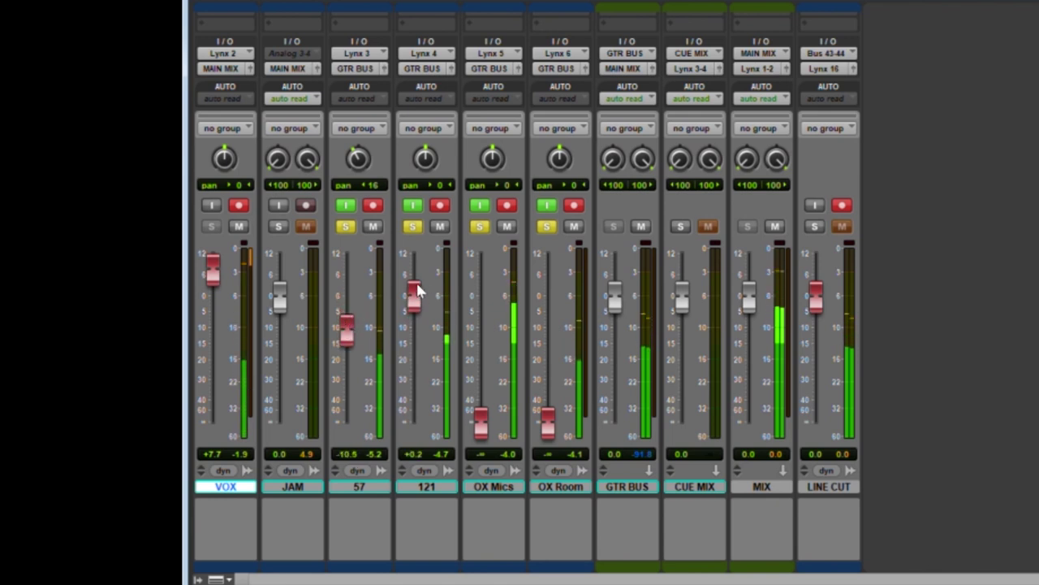
pyautogui.moveTo(412, 290); pyautogui.dragTo(416, 294)
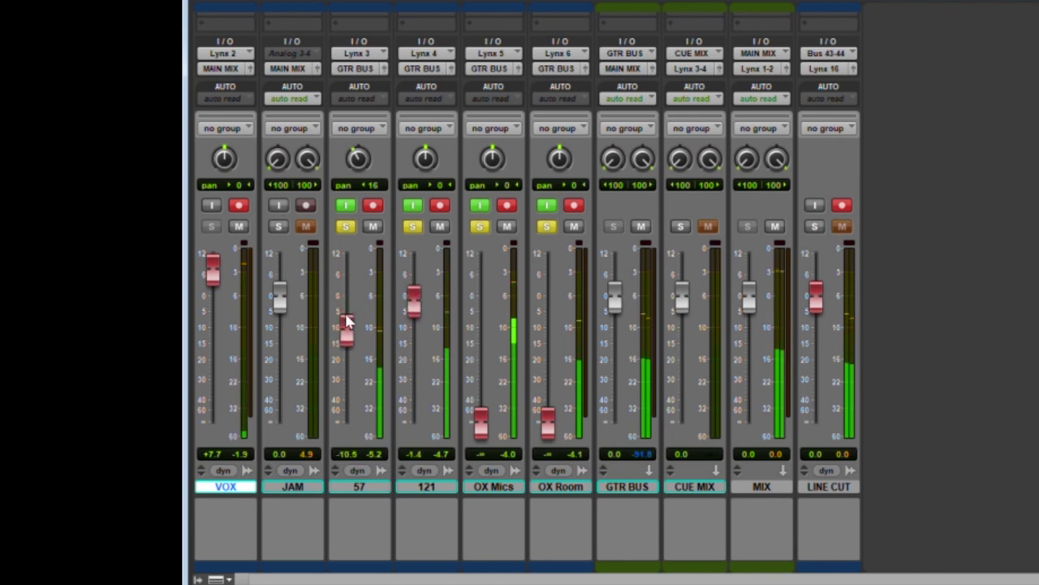
pyautogui.moveTo(347, 322); pyautogui.dragTo(347, 319)
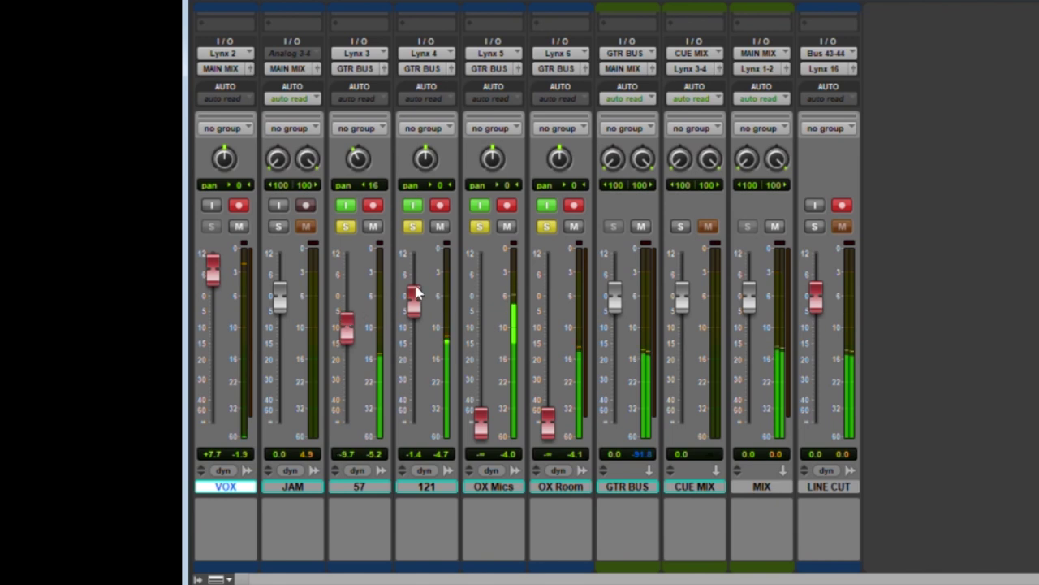
pyautogui.moveTo(344, 318); pyautogui.dragTo(343, 309)
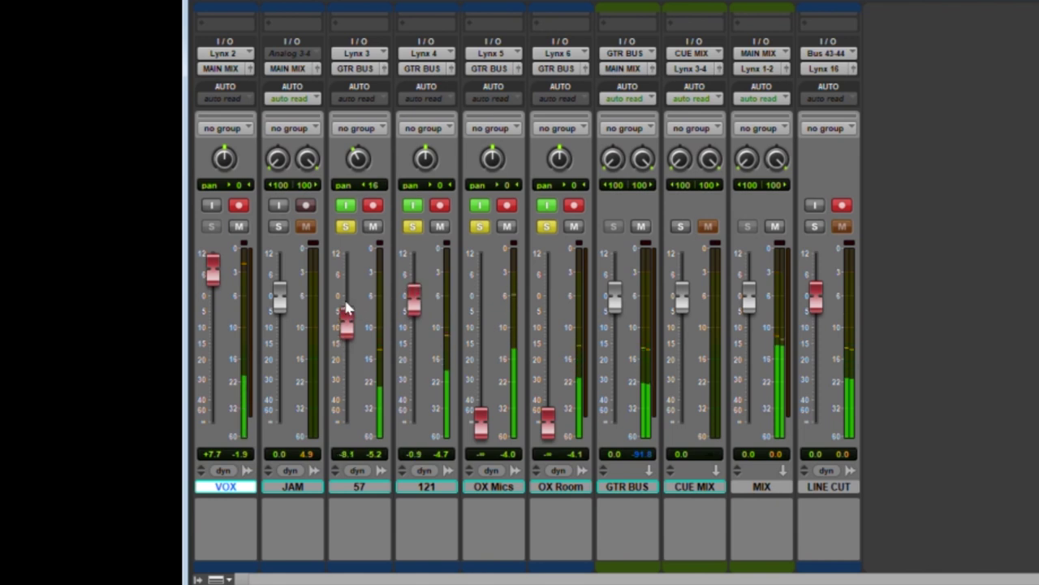
pyautogui.moveTo(425, 148); pyautogui.dragTo(425, 154)
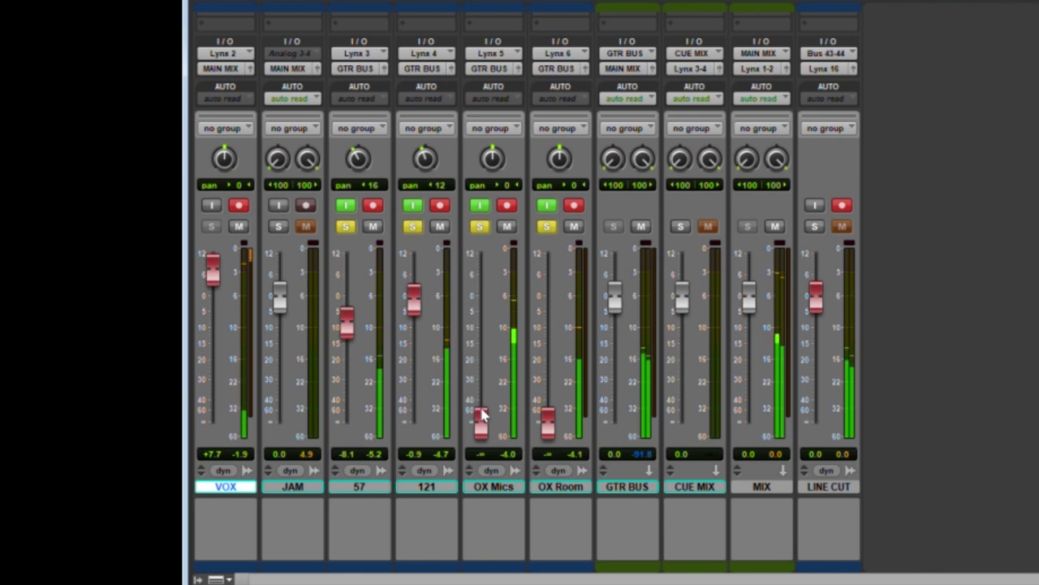
# Set OX Mics to about -11.3 panned 4, OX Room to about +1.3, and unsolo OX Room.
pyautogui.moveTo(481, 410); pyautogui.dragTo(479, 282)
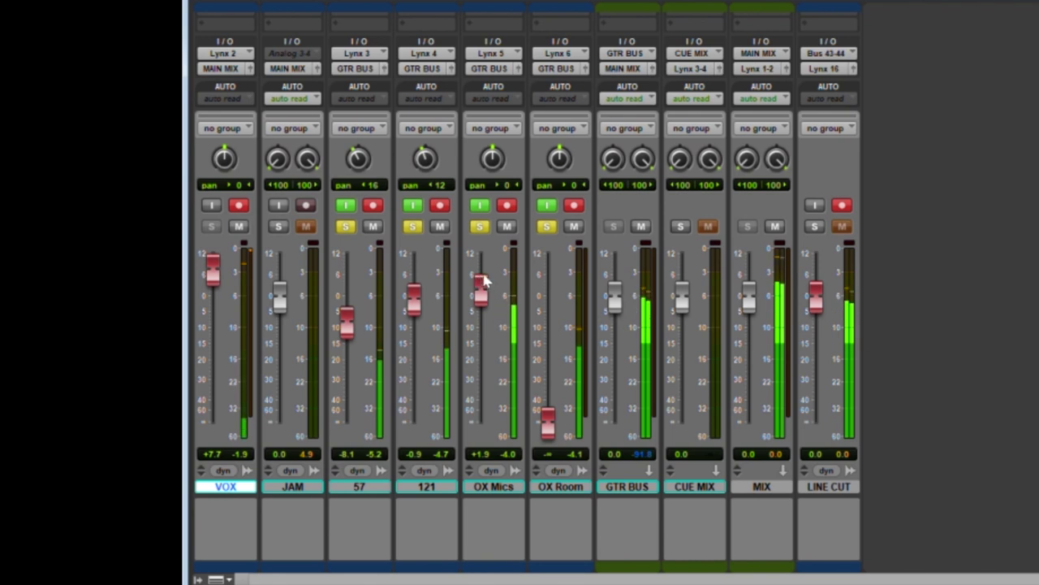
pyautogui.moveTo(485, 294); pyautogui.dragTo(484, 334)
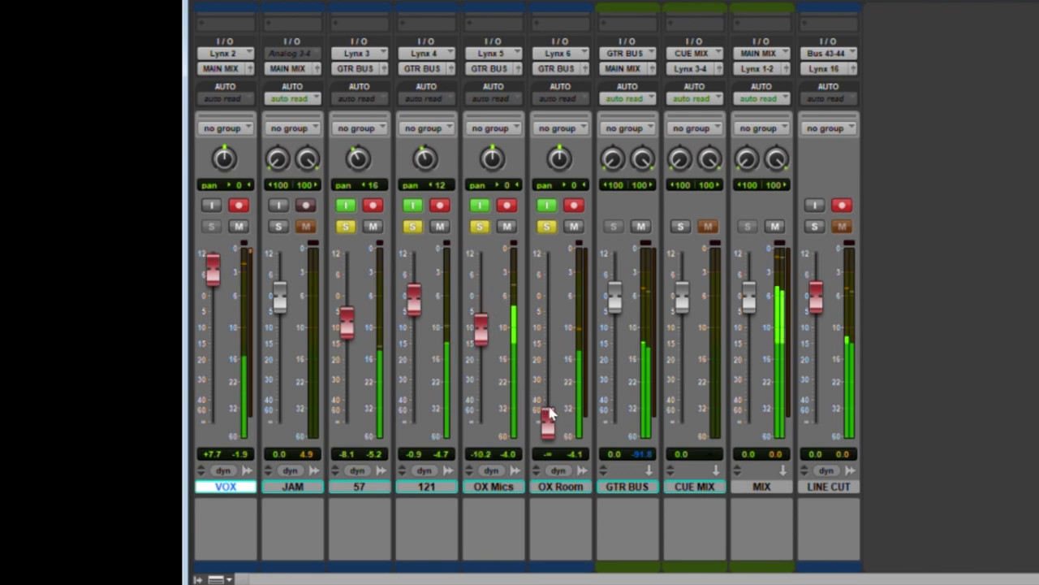
pyautogui.moveTo(549, 416); pyautogui.dragTo(546, 282)
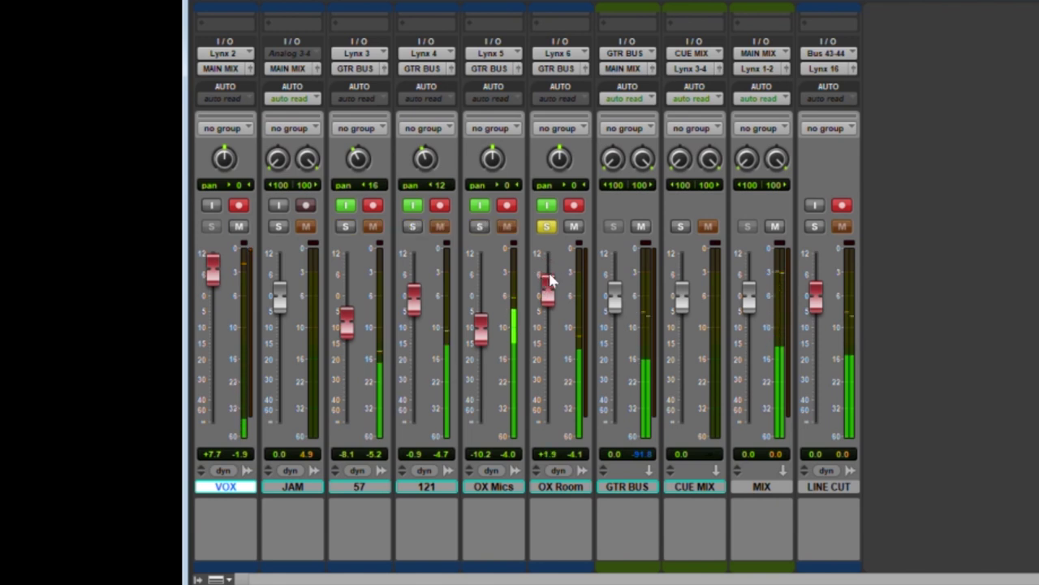
pyautogui.moveTo(543, 277); pyautogui.dragTo(544, 272)
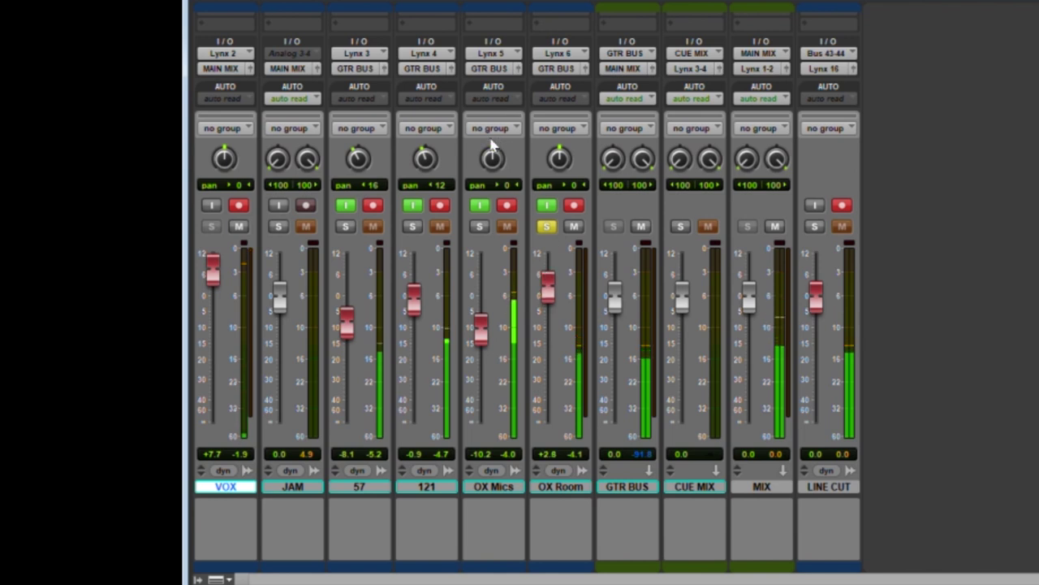
pyautogui.moveTo(492, 143); pyautogui.dragTo(493, 142)
pyautogui.click(542, 227)
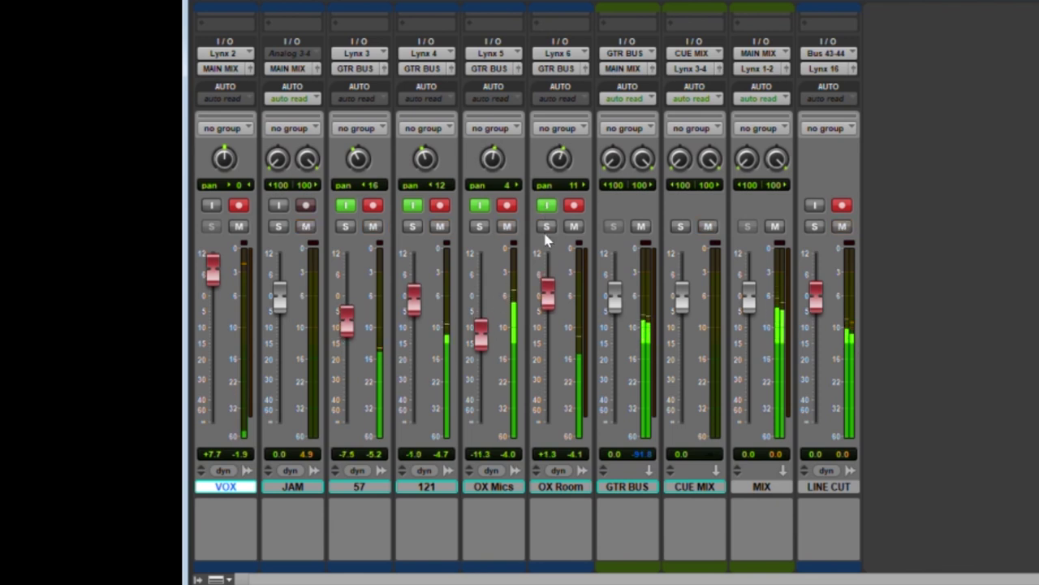